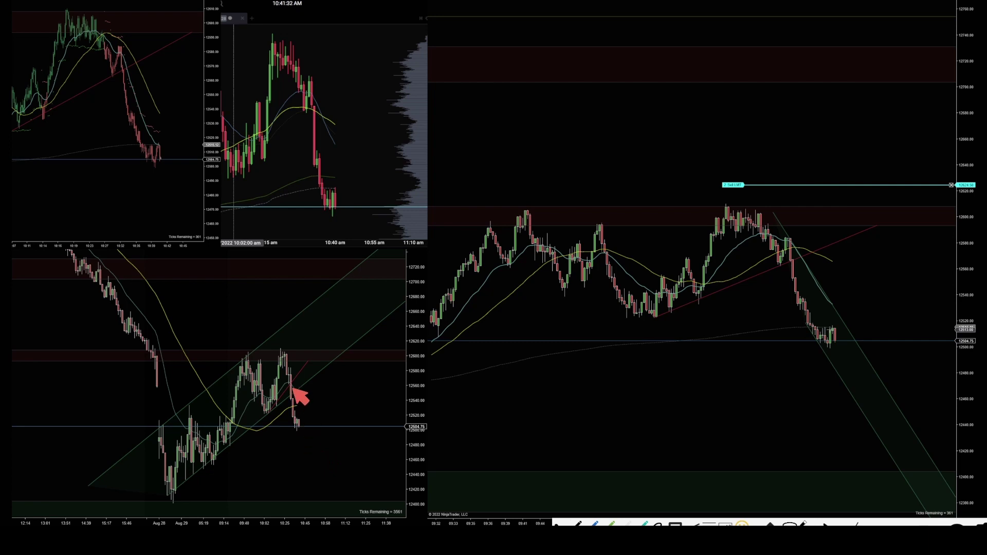
Step: Draw yellow channel lines, a swing zigzag and a double-top level, plus a right-chart drop stroke
{"action": "mouse_move", "coordinate": [158, 426]}
{"action": "left_mouse_down"}
{"action": "mouse_move", "coordinate": [239, 345]}
{"action": "mouse_move", "coordinate": [302, 313]}
{"action": "left_mouse_up"}
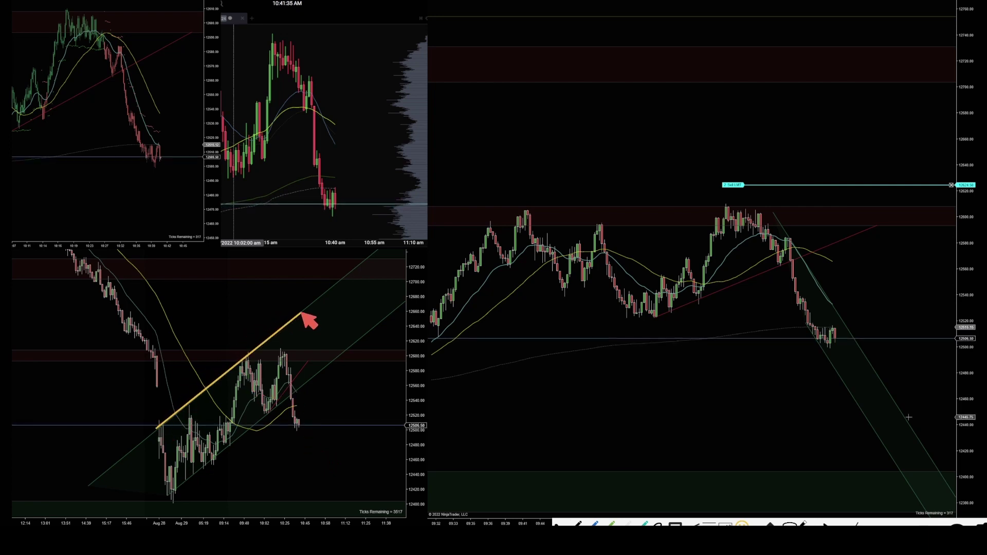
{"action": "left_click_drag", "start_coordinate": [171, 493], "coordinate": [353, 345]}
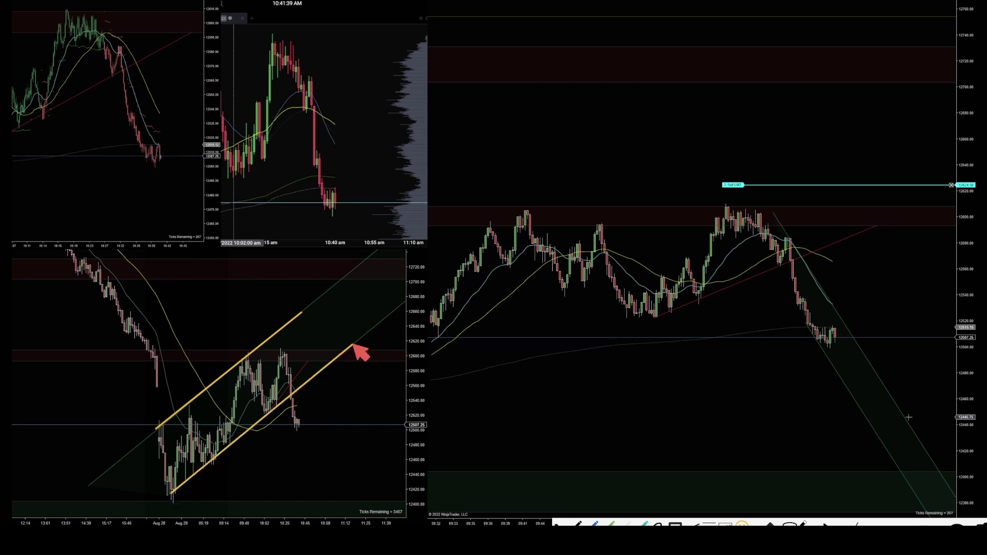
{"action": "mouse_move", "coordinate": [224, 443]}
{"action": "left_mouse_down"}
{"action": "mouse_move", "coordinate": [248, 344]}
{"action": "mouse_move", "coordinate": [263, 411]}
{"action": "mouse_move", "coordinate": [281, 351]}
{"action": "left_mouse_up"}
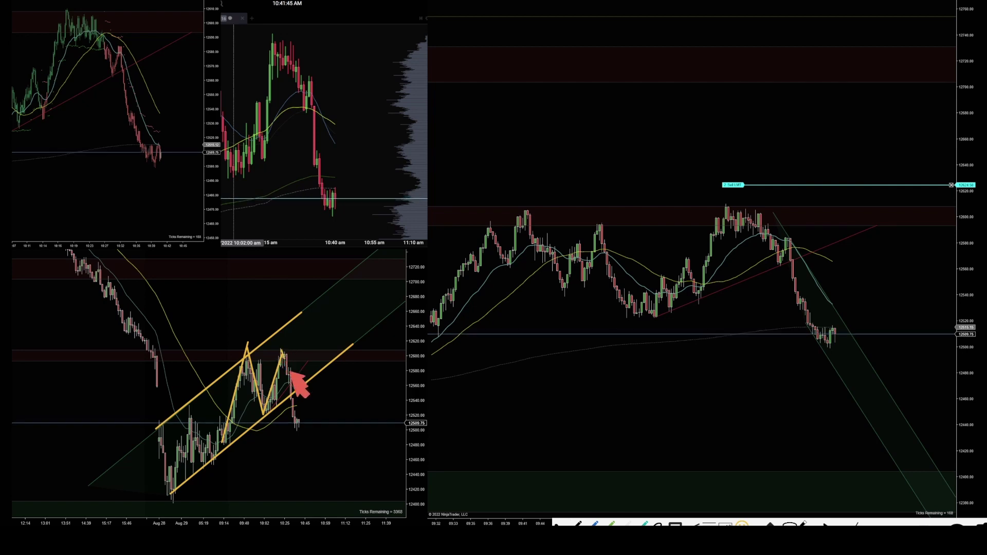
{"action": "left_click_drag", "start_coordinate": [156, 349], "coordinate": [376, 349]}
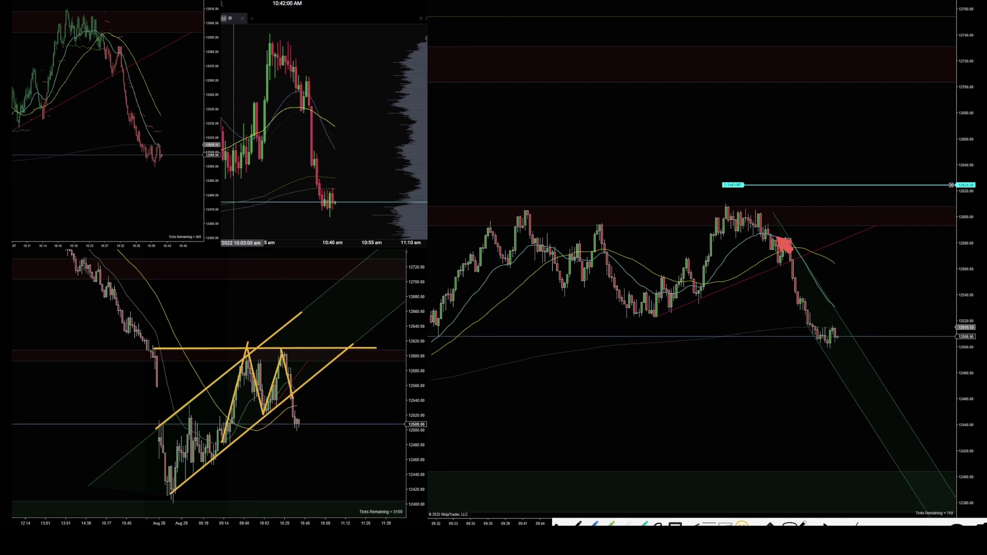
{"action": "left_click_drag", "start_coordinate": [736, 214], "coordinate": [799, 351]}
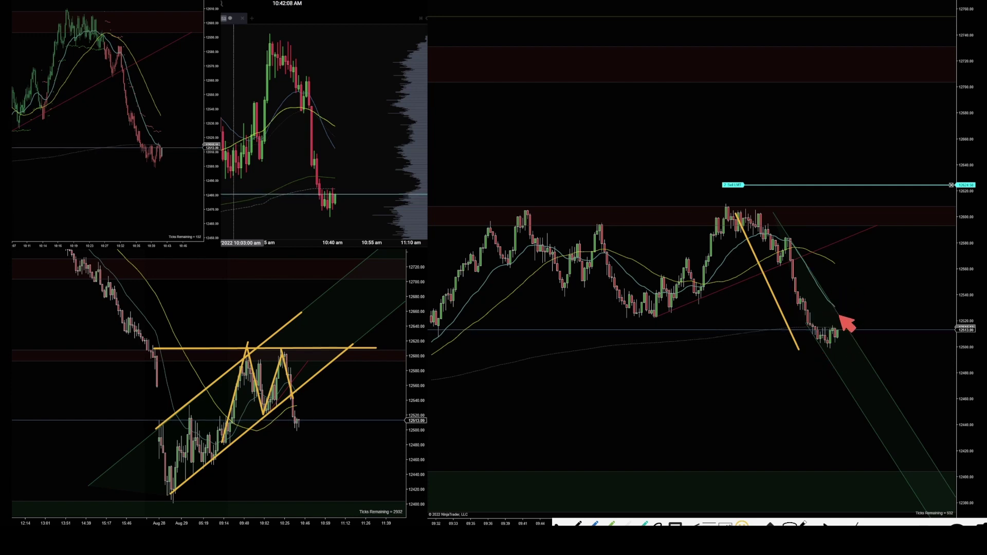
Step: Sketch yellow drop and bounce projections, clear them with Delete, then mark a level across the latest candles
{"action": "left_click_drag", "start_coordinate": [854, 338], "coordinate": [905, 459]}
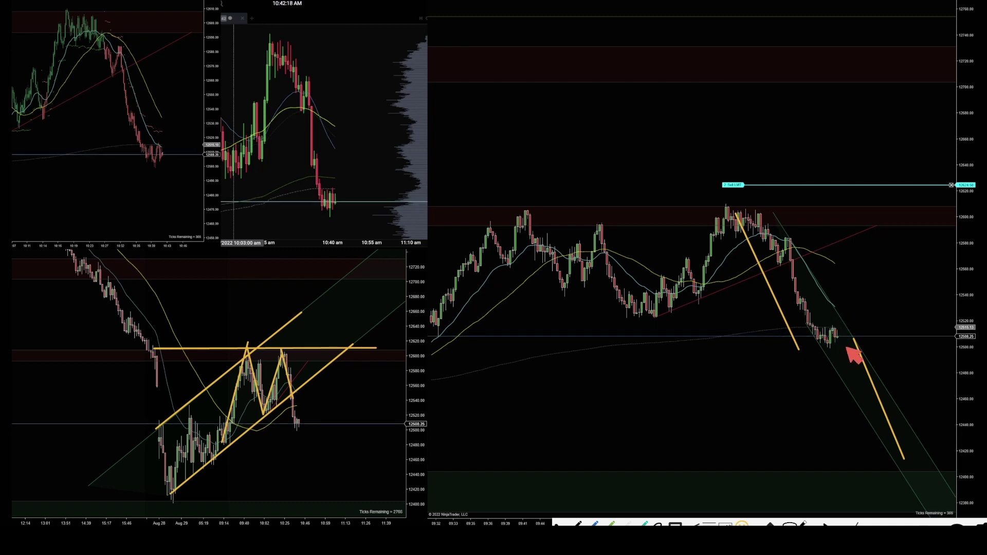
{"action": "left_click_drag", "start_coordinate": [846, 334], "coordinate": [872, 243]}
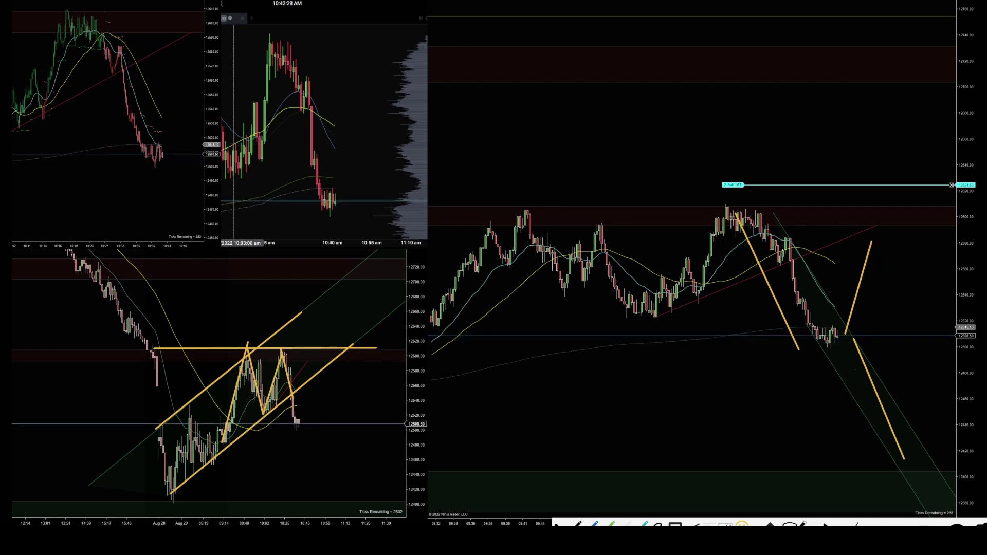
{"action": "key", "text": "Delete"}
{"action": "left_click_drag", "start_coordinate": [791, 326], "coordinate": [888, 326]}
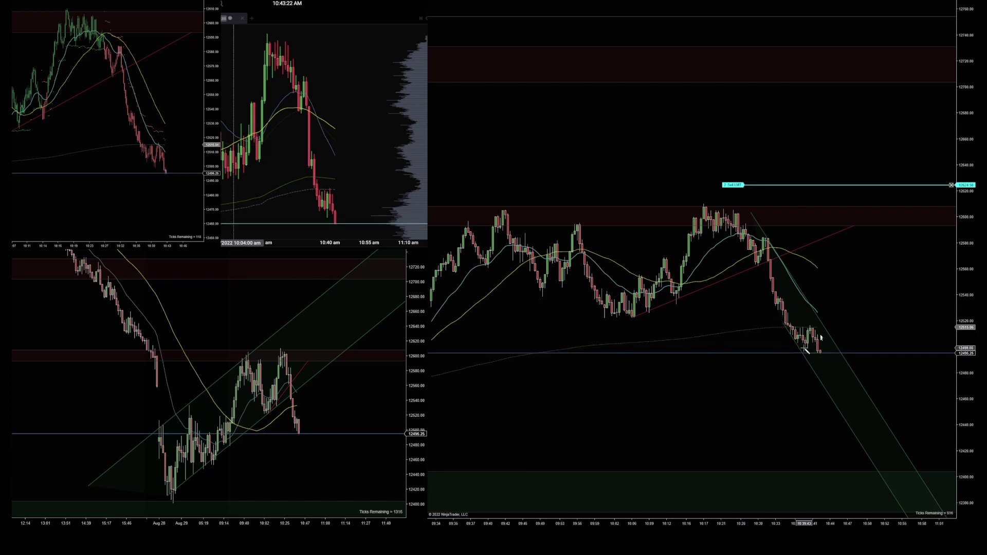
{"action": "left_click", "coordinate": [804, 348]}
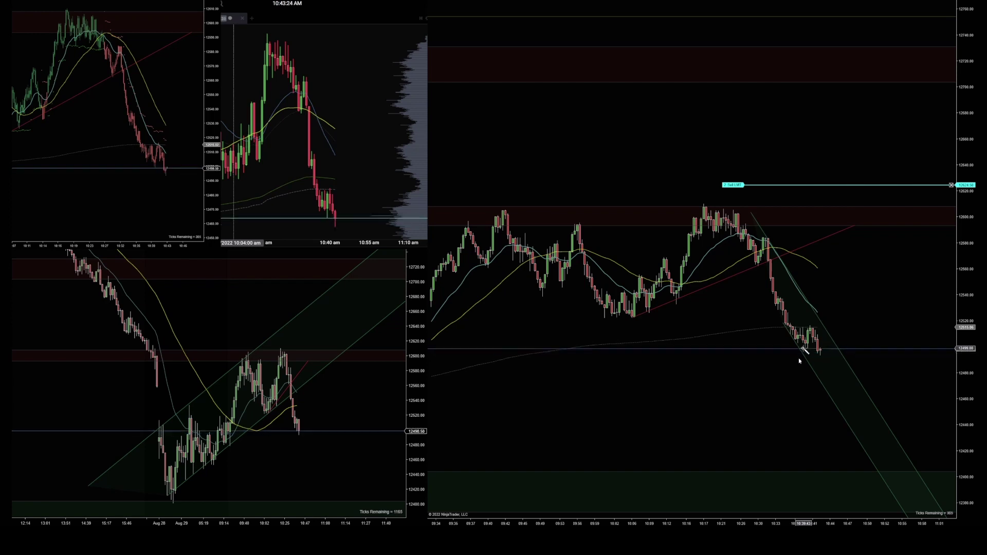
{"action": "left_click", "coordinate": [823, 338]}
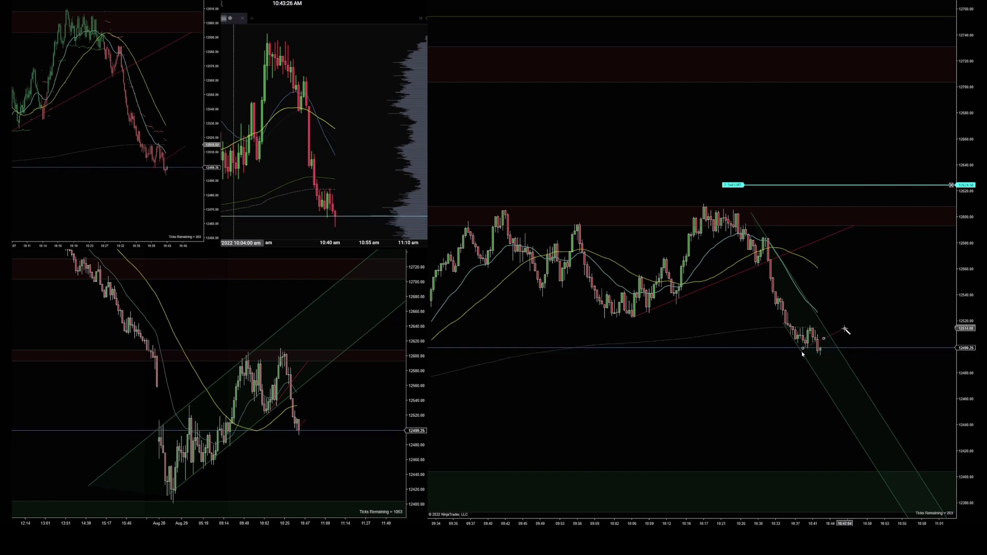
{"action": "left_click_drag", "start_coordinate": [855, 323], "coordinate": [648, 340]}
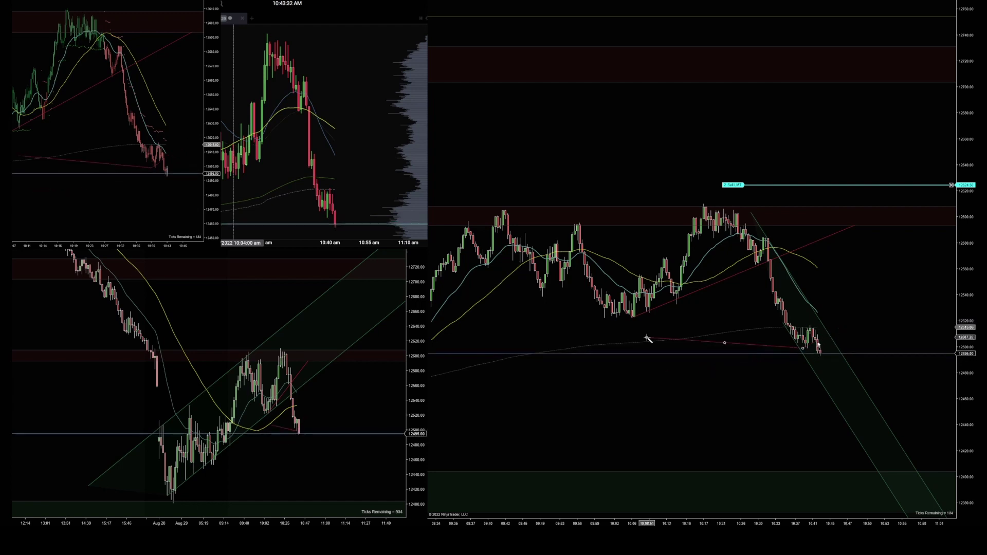
{"action": "left_click_drag", "start_coordinate": [856, 326], "coordinate": [838, 345]}
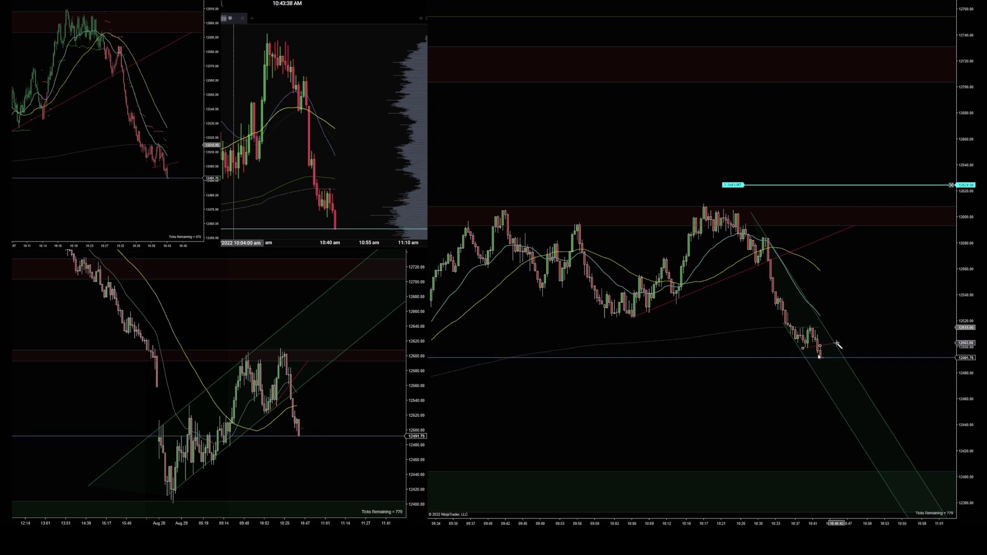
{"action": "mouse_move", "coordinate": [838, 345]}
{"action": "left_mouse_down"}
{"action": "mouse_move", "coordinate": [809, 243]}
{"action": "mouse_move", "coordinate": [858, 252]}
{"action": "mouse_move", "coordinate": [833, 259]}
{"action": "left_mouse_up"}
{"action": "key", "text": "Delete"}
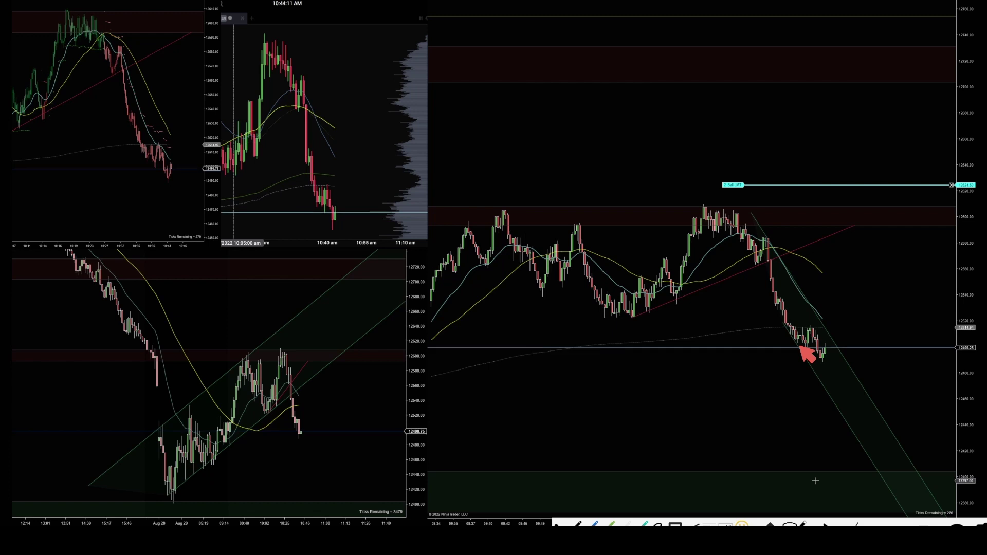
Step: Draw a yellow rising line along the right chart's latest lows, undoing the extra bounce stroke
{"action": "left_click_drag", "start_coordinate": [798, 347], "coordinate": [873, 323]}
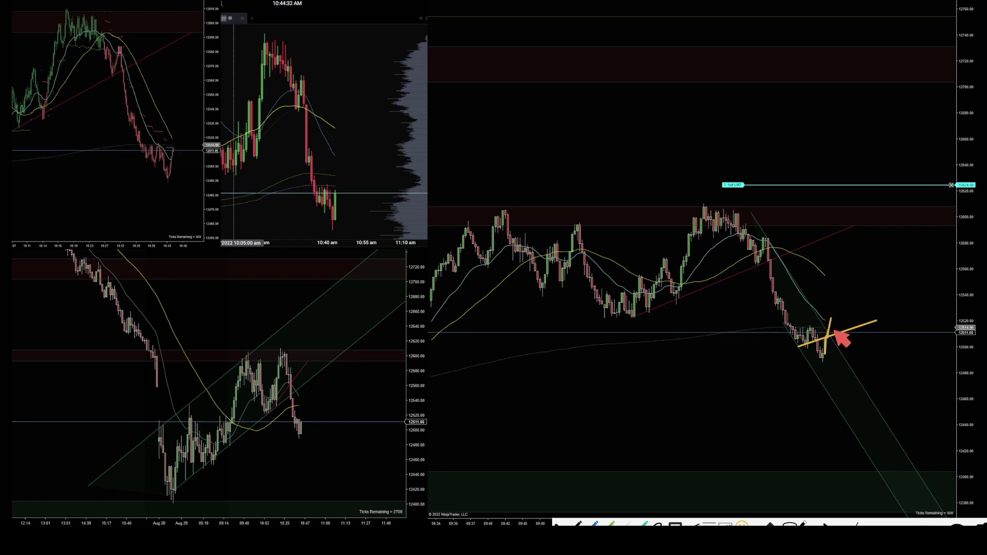
{"action": "left_click_drag", "start_coordinate": [839, 338], "coordinate": [870, 276]}
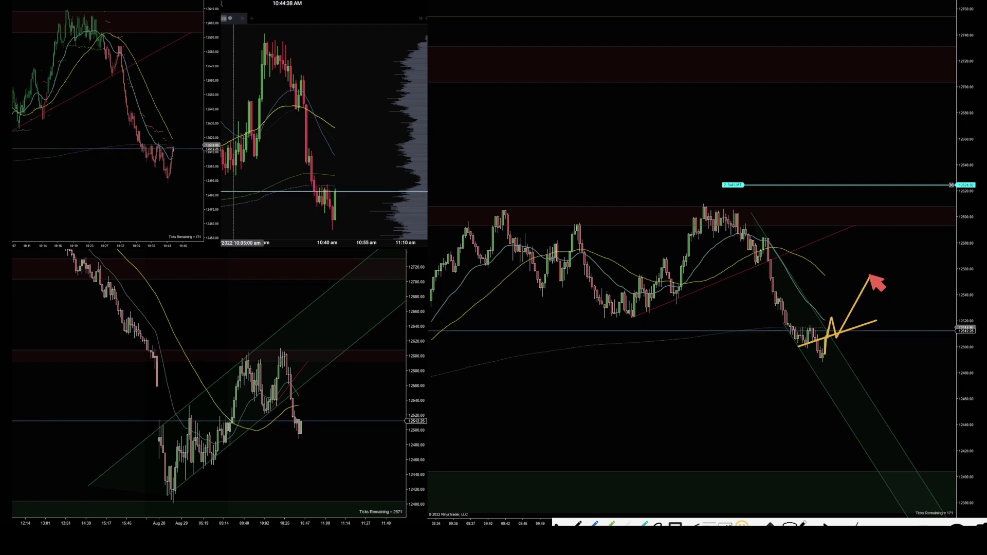
{"action": "key", "text": "ctrl+z"}
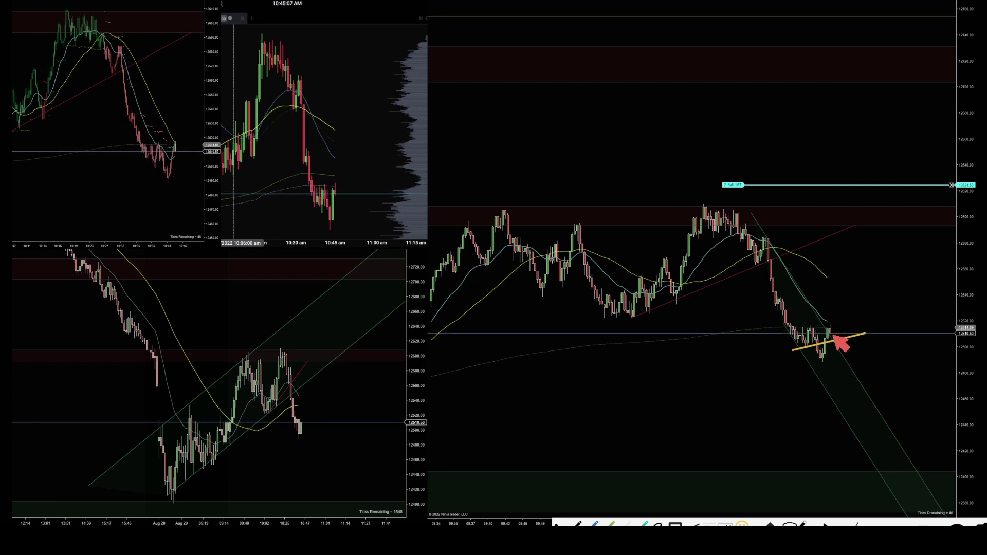
Step: Sketch a yellow expected drop and an orange up-stroke, then undo both
{"action": "mouse_move", "coordinate": [834, 333]}
{"action": "left_mouse_down"}
{"action": "mouse_move", "coordinate": [870, 392]}
{"action": "mouse_move", "coordinate": [879, 441]}
{"action": "left_mouse_up"}
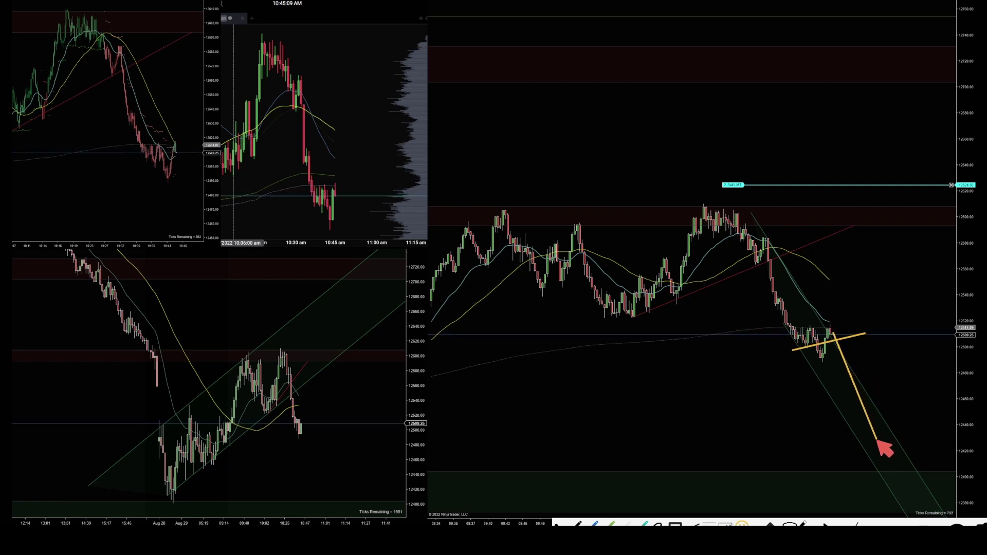
{"action": "key", "text": "ctrl+z"}
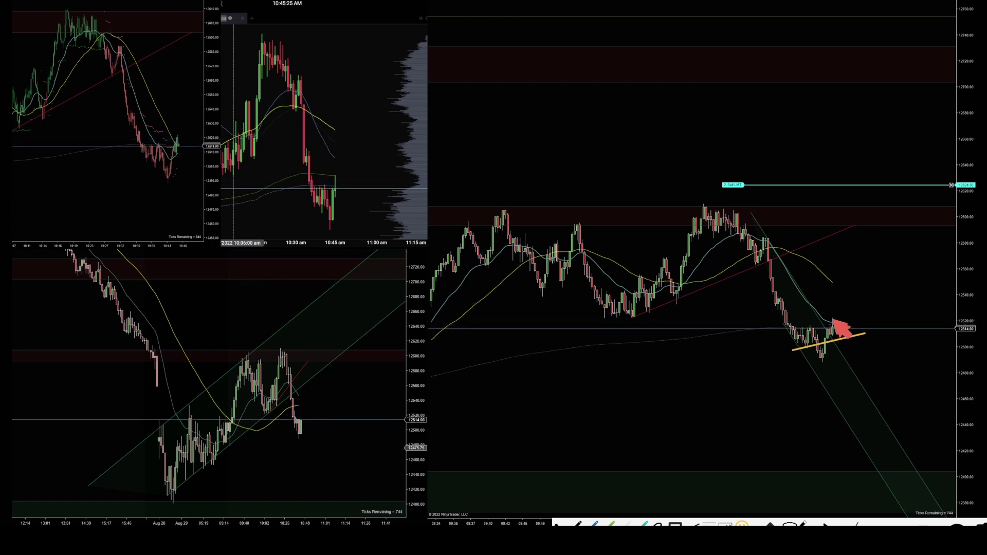
{"action": "mouse_move", "coordinate": [865, 301]}
{"action": "left_mouse_down"}
{"action": "mouse_move", "coordinate": [829, 323]}
{"action": "mouse_move", "coordinate": [888, 317]}
{"action": "left_mouse_up"}
{"action": "key", "text": "ctrl+z"}
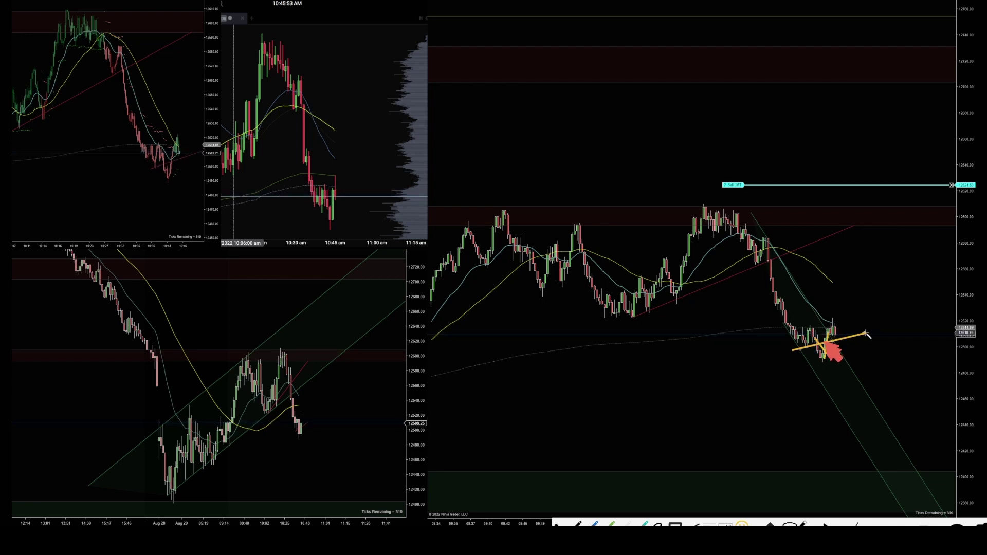
Step: Move the red line's end from 12477.00 up near 12516 and lower the sell order to market to go short
{"action": "left_click", "coordinate": [862, 379]}
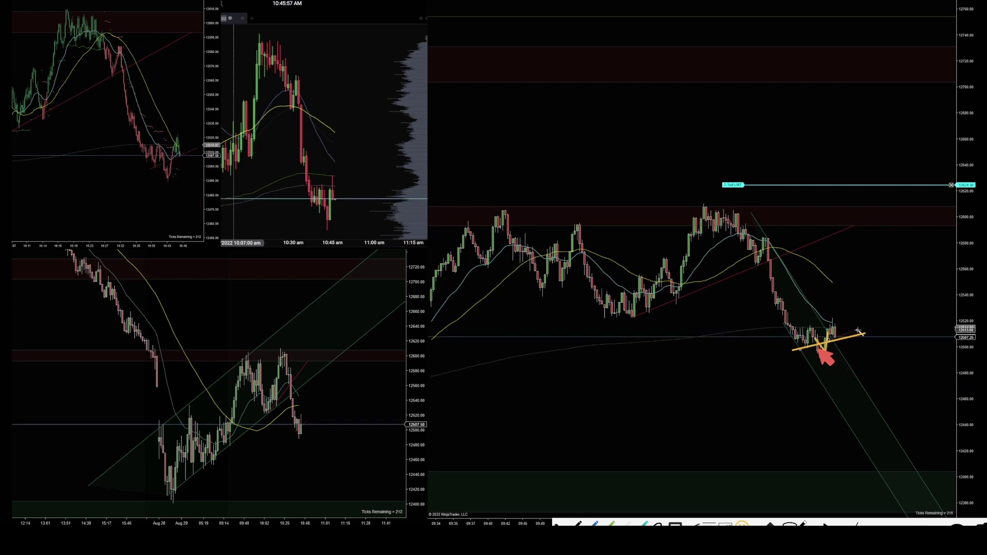
{"action": "left_click_drag", "start_coordinate": [864, 379], "coordinate": [867, 273]}
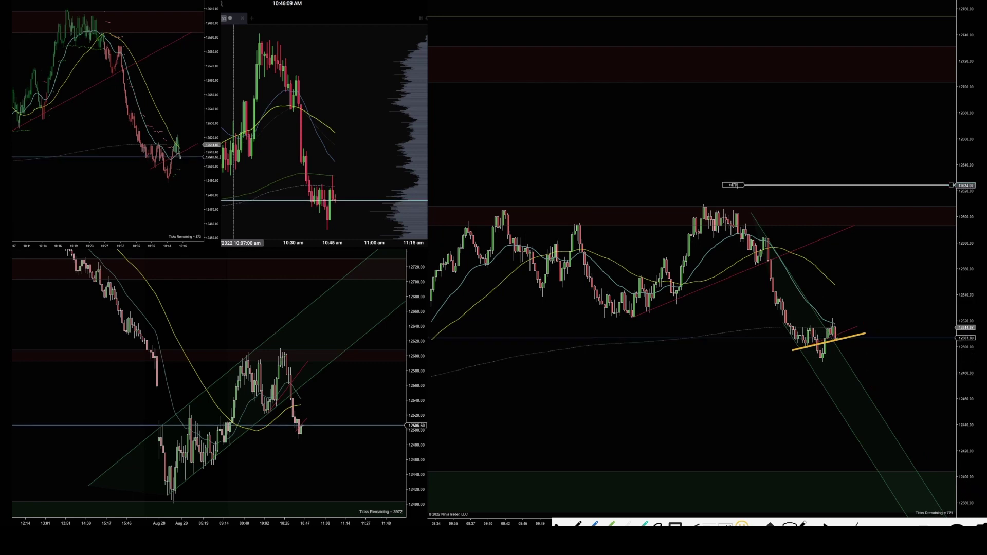
{"action": "left_click_drag", "start_coordinate": [733, 341], "coordinate": [733, 339]}
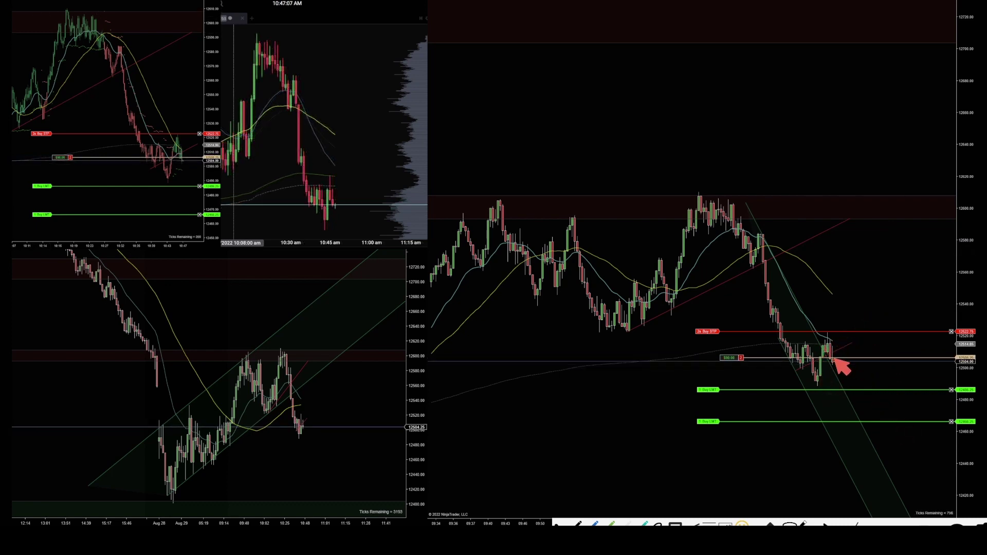
Step: Sketch the expected drop from the last candle and draw a yellow box around the consolidation candles
{"action": "left_click_drag", "start_coordinate": [834, 360], "coordinate": [858, 399]}
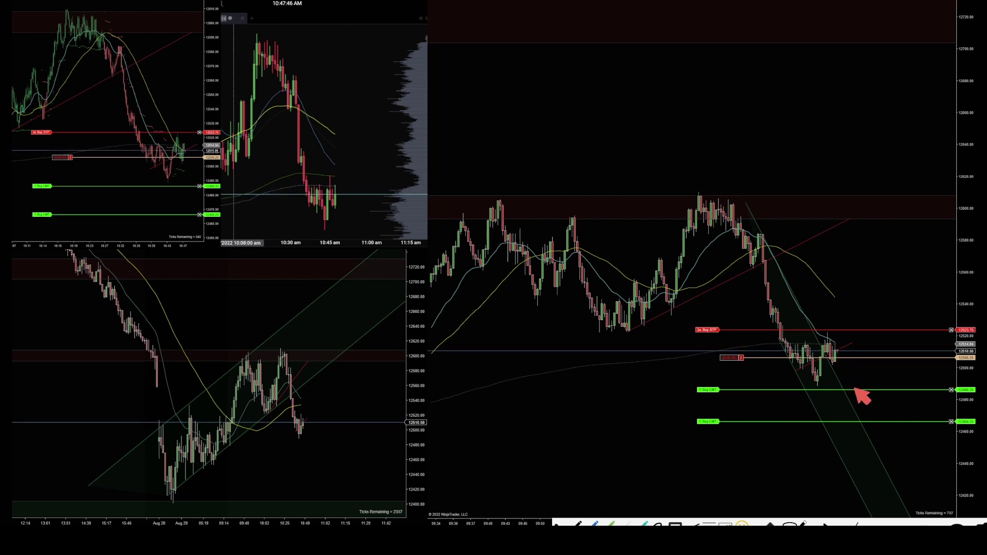
{"action": "left_click", "coordinate": [836, 345]}
{"action": "left_click", "coordinate": [856, 318]}
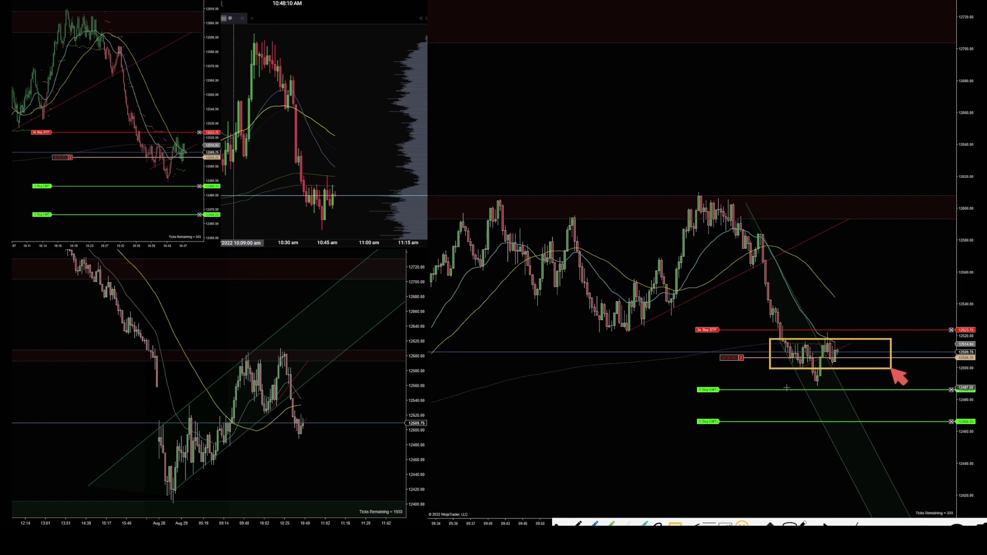
Step: Lower the second Buy LMT target, then the first target by about 13 ticks
{"action": "left_click_drag", "start_coordinate": [708, 422], "coordinate": [710, 453]}
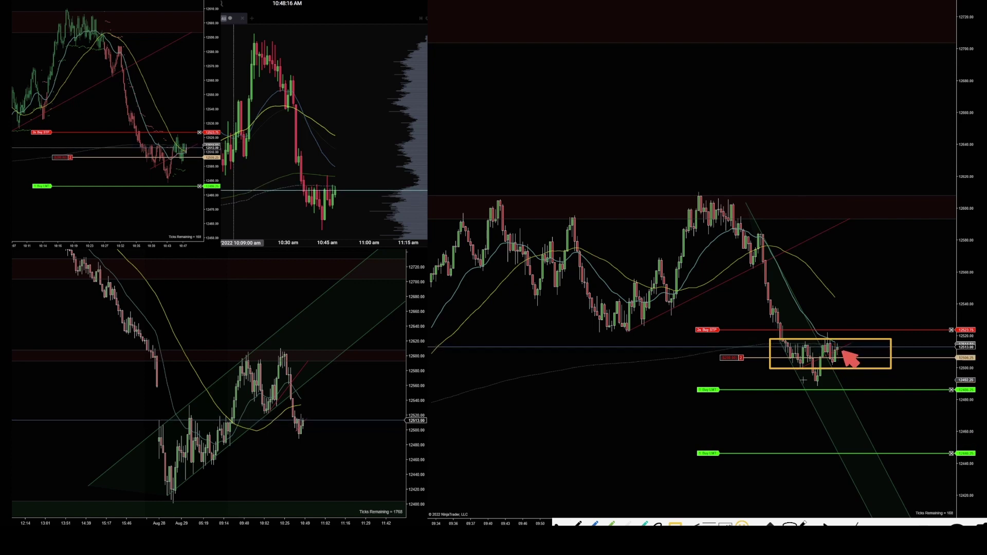
{"action": "left_click_drag", "start_coordinate": [709, 389], "coordinate": [710, 407]}
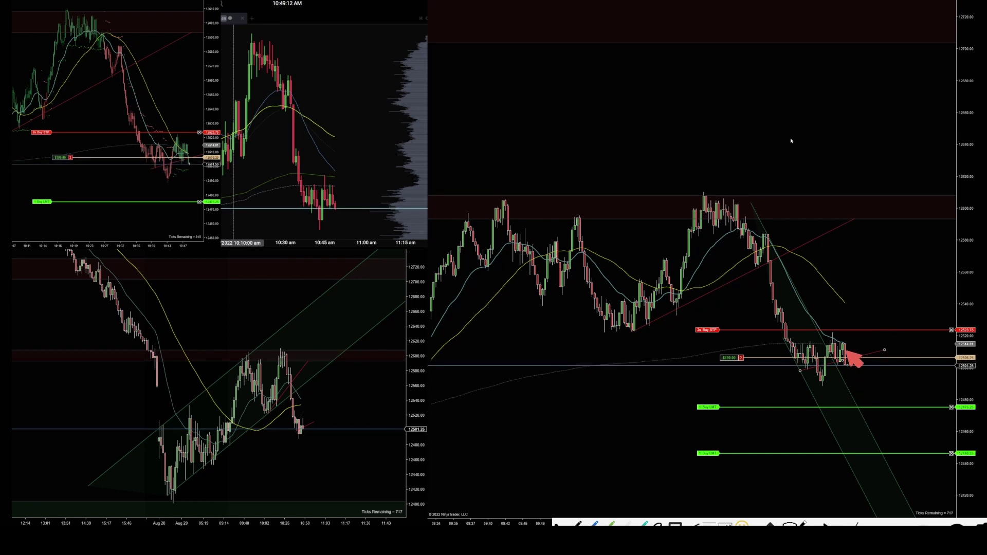
Step: Sketch a possible bounce, underline the sideways candles' tops and mark a support level below the recent lows
{"action": "left_click_drag", "start_coordinate": [846, 353], "coordinate": [880, 323]}
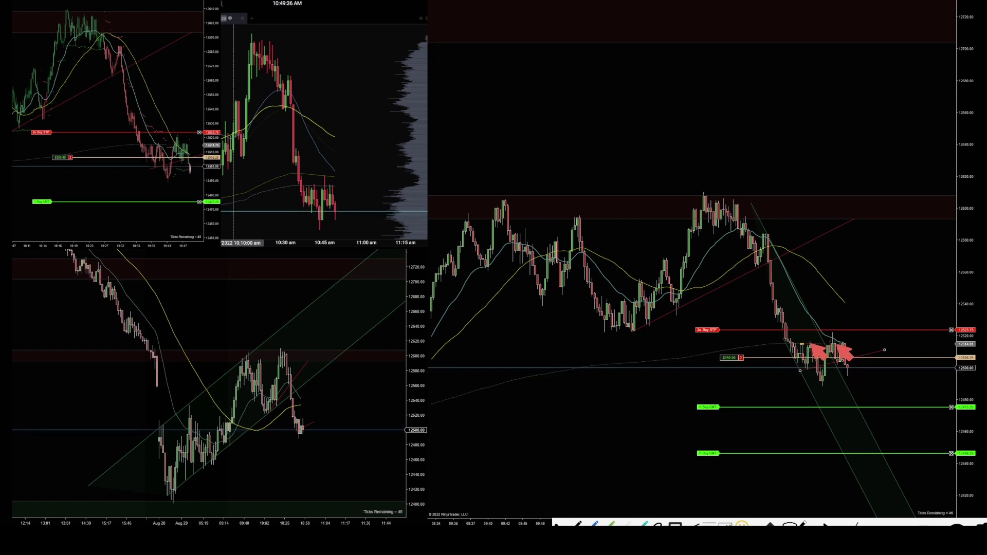
{"action": "left_click_drag", "start_coordinate": [799, 344], "coordinate": [894, 341]}
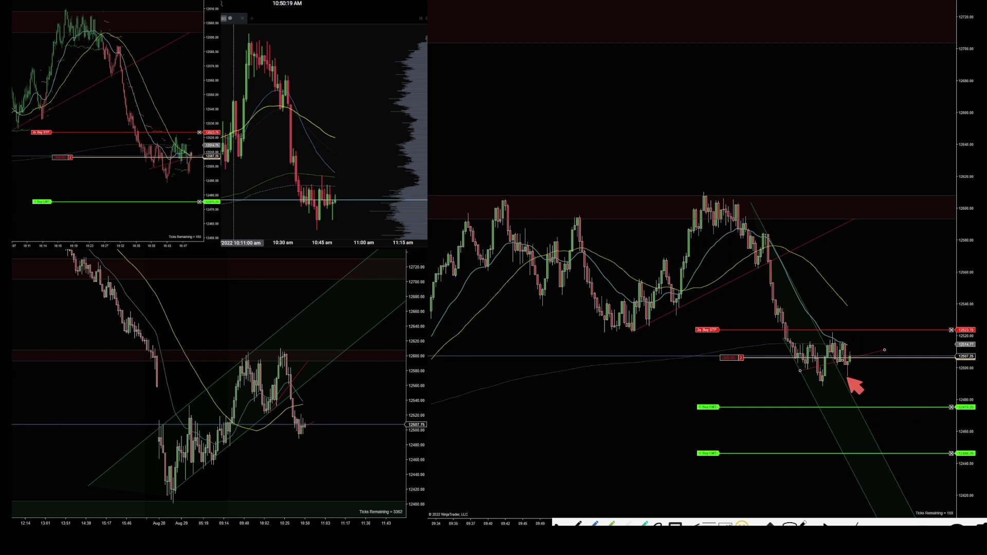
{"action": "mouse_move", "coordinate": [837, 378]}
{"action": "left_mouse_down"}
{"action": "mouse_move", "coordinate": [880, 377]}
{"action": "mouse_move", "coordinate": [857, 386]}
{"action": "mouse_move", "coordinate": [884, 387]}
{"action": "left_mouse_up"}
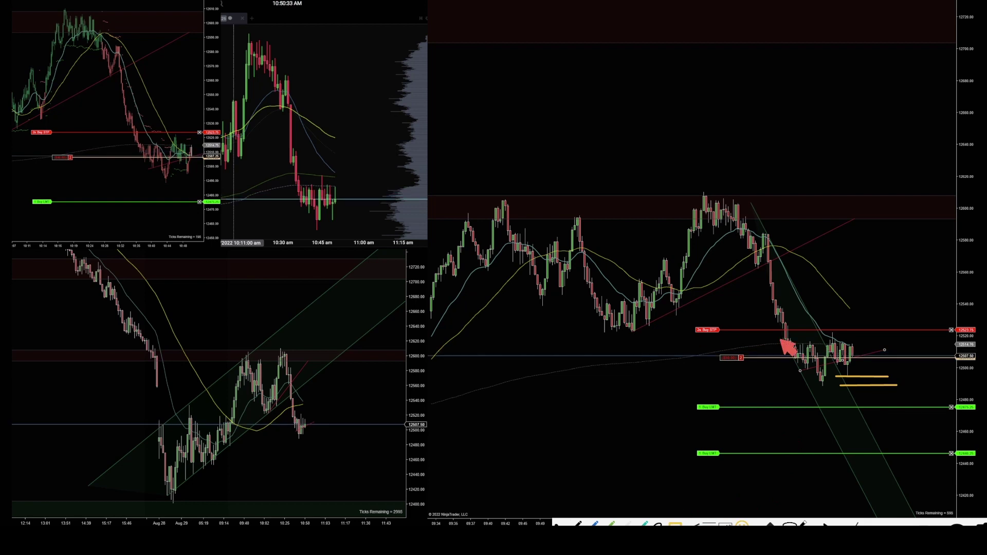
Step: Box the sideways candles, draw a line from the high to the lows, erase the box, and add another support line
{"action": "left_click_drag", "start_coordinate": [896, 366], "coordinate": [903, 367]}
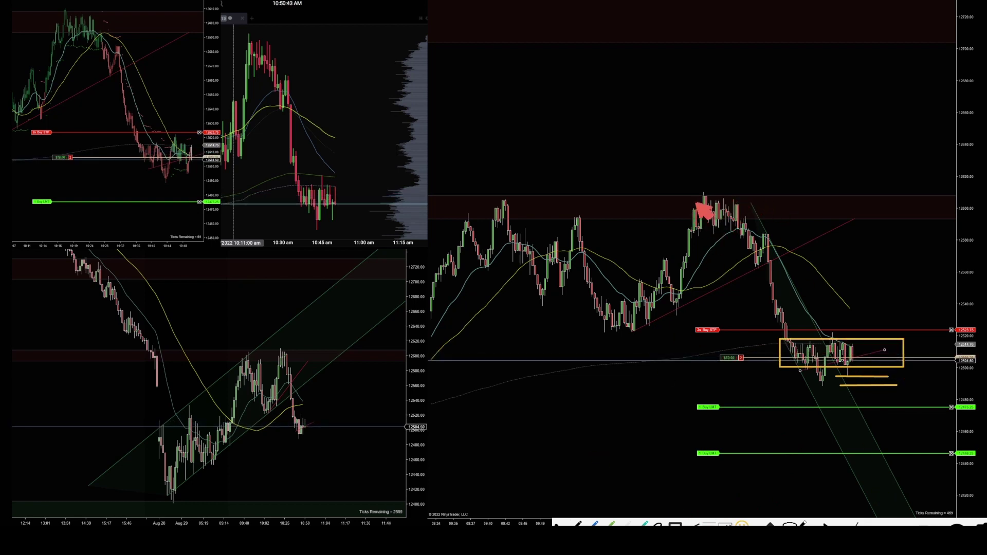
{"action": "left_click_drag", "start_coordinate": [785, 332], "coordinate": [776, 371]}
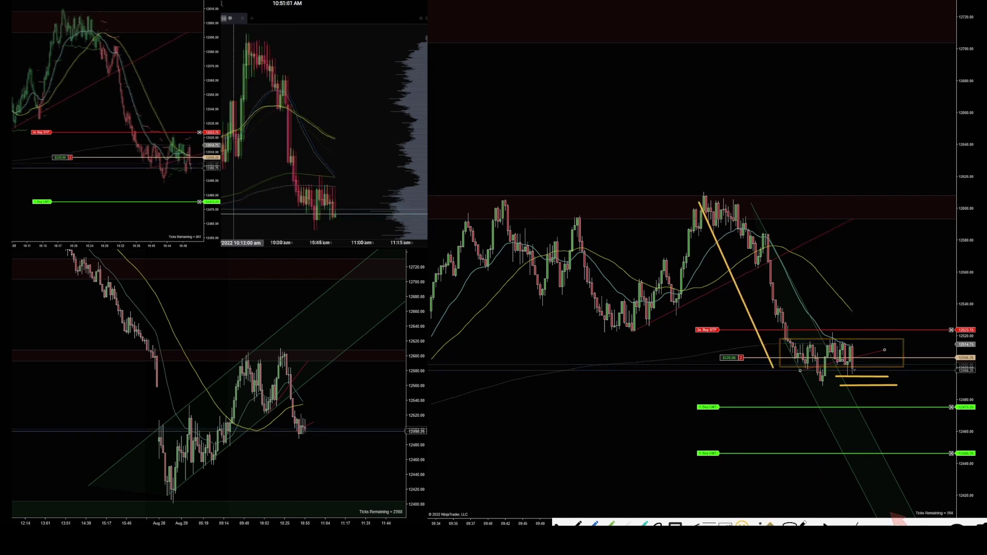
{"action": "left_click", "coordinate": [898, 367]}
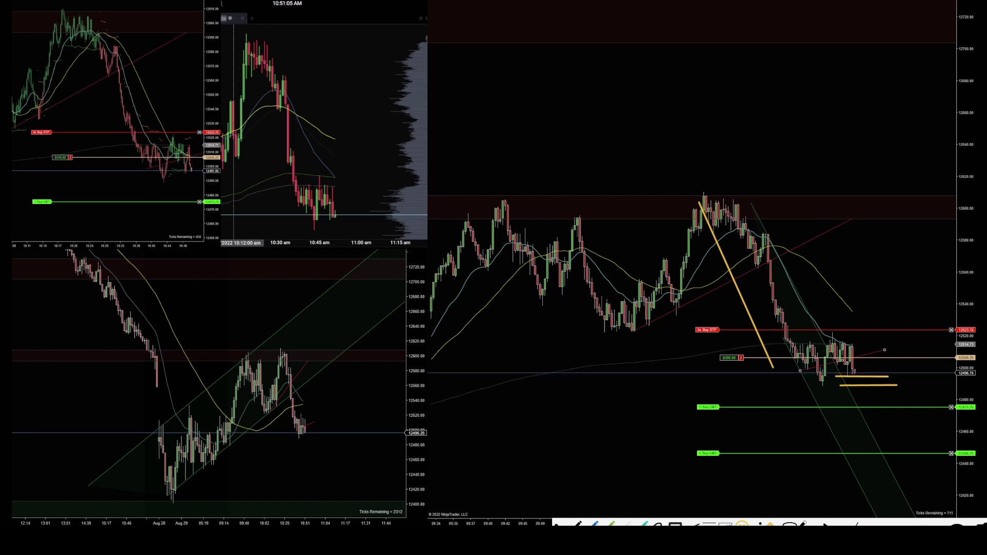
{"action": "left_click_drag", "start_coordinate": [916, 343], "coordinate": [855, 362]}
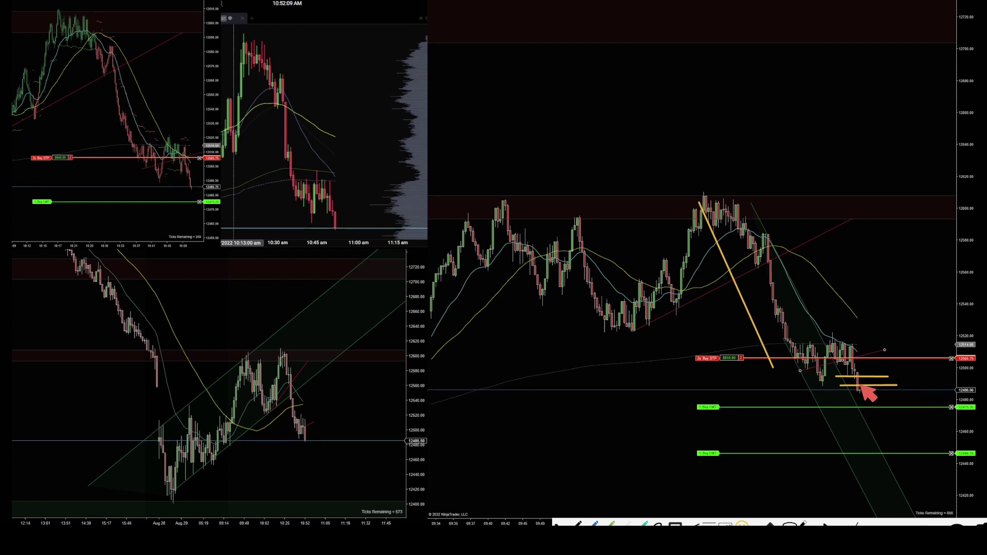
Step: Add a short mark between support lines, clear the right chart with Ctrl+Shift+C, and box lower-left support
{"action": "left_click_drag", "start_coordinate": [886, 382], "coordinate": [864, 382]}
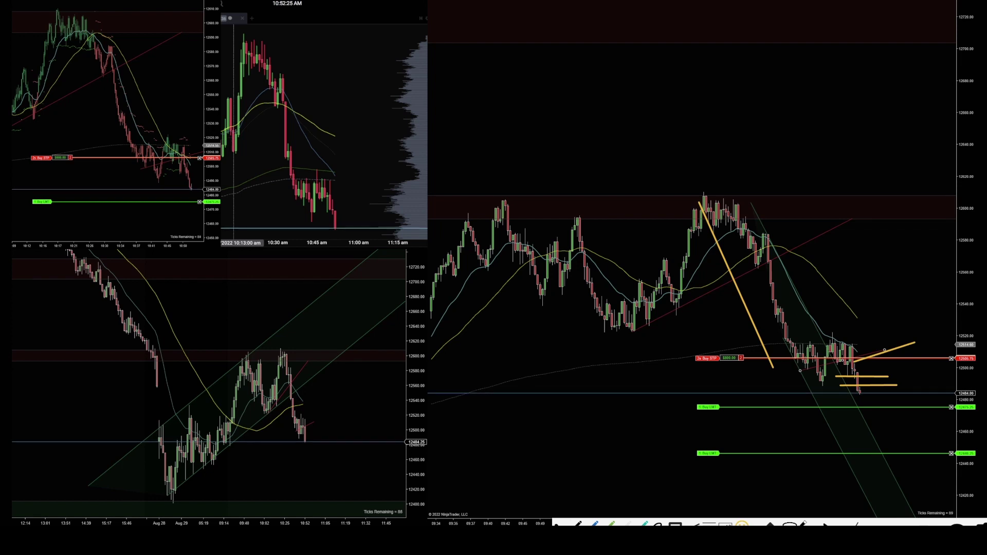
{"action": "key", "text": "ctrl+shift+c"}
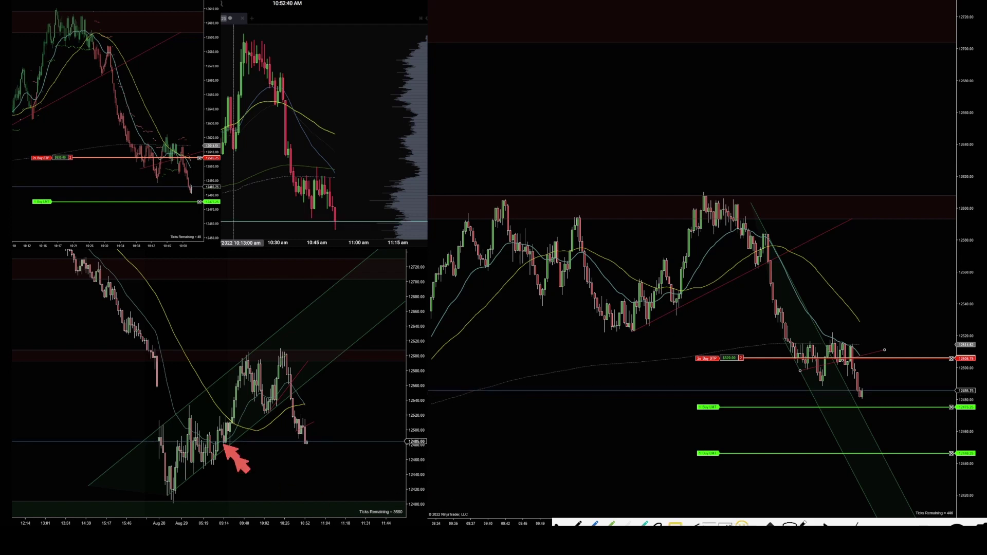
{"action": "mouse_move", "coordinate": [165, 438]}
{"action": "left_mouse_down"}
{"action": "mouse_move", "coordinate": [238, 467]}
{"action": "mouse_move", "coordinate": [319, 478]}
{"action": "mouse_move", "coordinate": [393, 464]}
{"action": "left_mouse_up"}
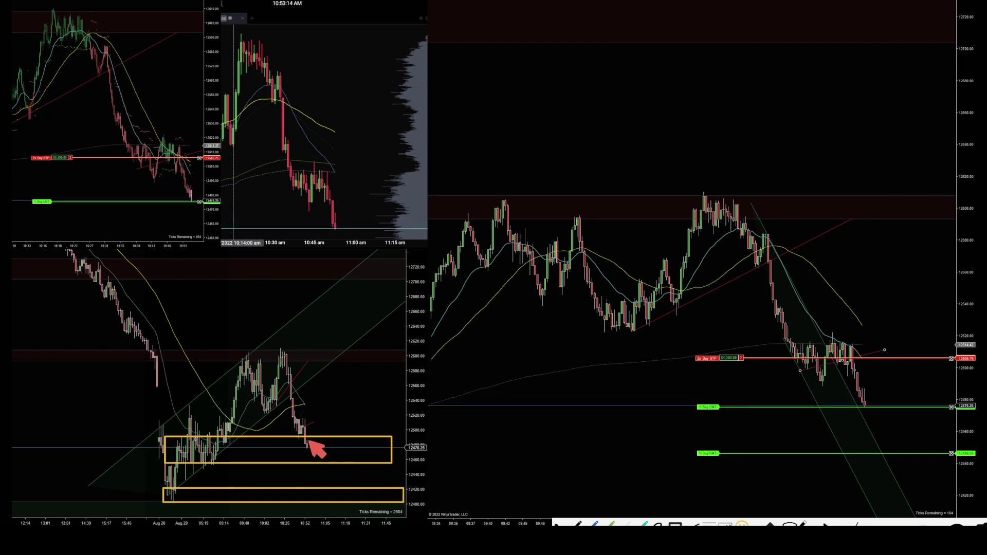
Step: Sketch price dropping into both support boxes, then trail the Buy STP to 12489.50 and about 12482.25
{"action": "mouse_move", "coordinate": [304, 440]}
{"action": "left_mouse_down"}
{"action": "mouse_move", "coordinate": [311, 463]}
{"action": "mouse_move", "coordinate": [324, 440]}
{"action": "mouse_move", "coordinate": [328, 462]}
{"action": "mouse_move", "coordinate": [337, 439]}
{"action": "mouse_move", "coordinate": [341, 461]}
{"action": "left_mouse_up"}
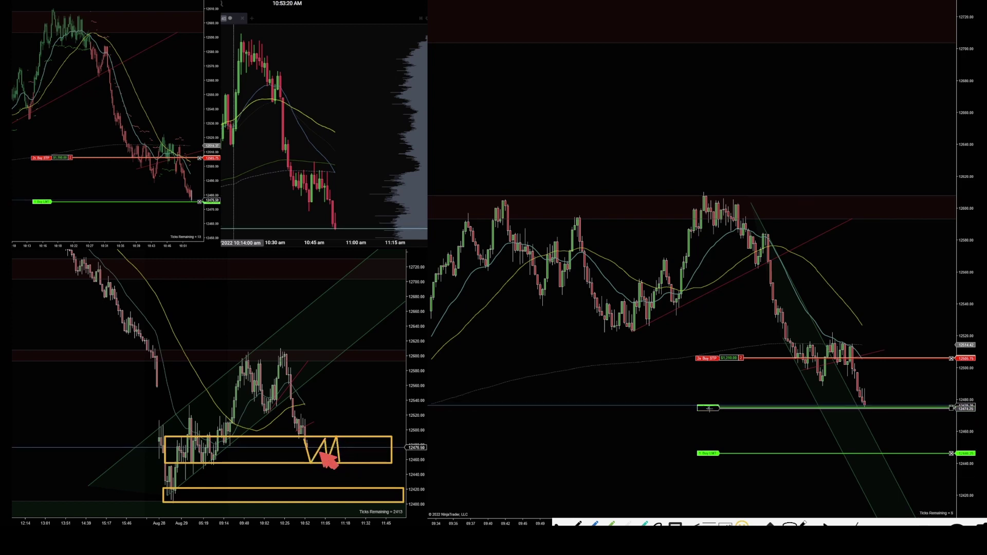
{"action": "left_click_drag", "start_coordinate": [340, 465], "coordinate": [343, 498]}
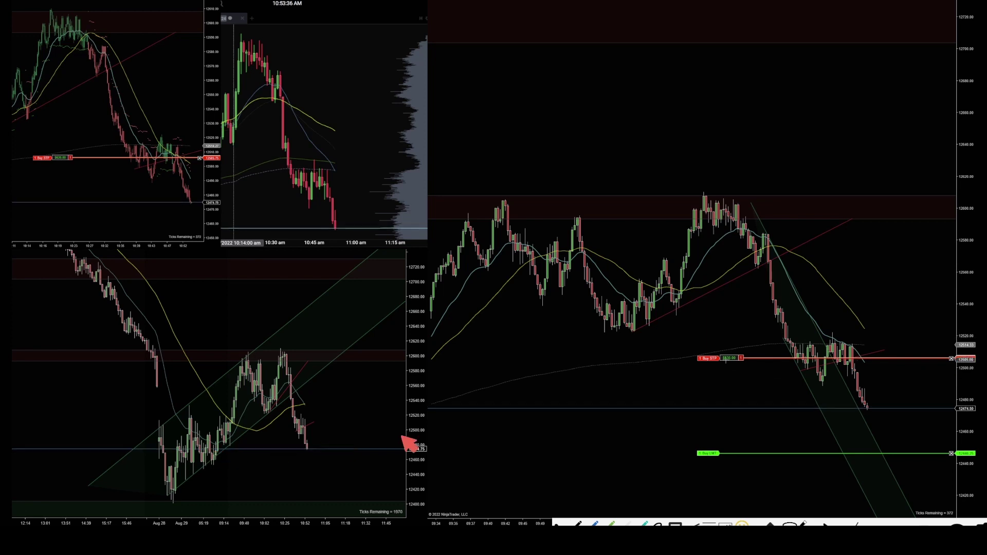
{"action": "left_click", "coordinate": [699, 384]}
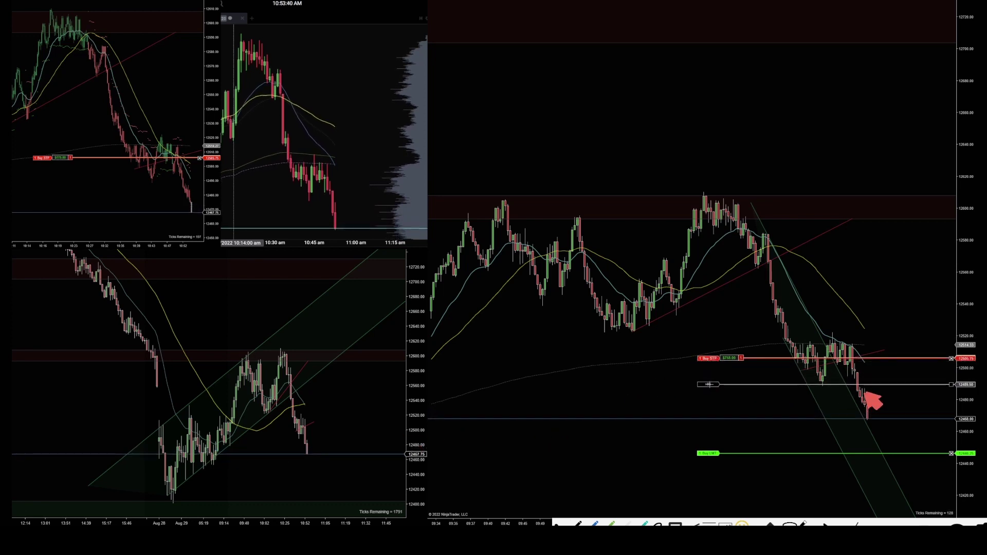
{"action": "left_click", "coordinate": [711, 384]}
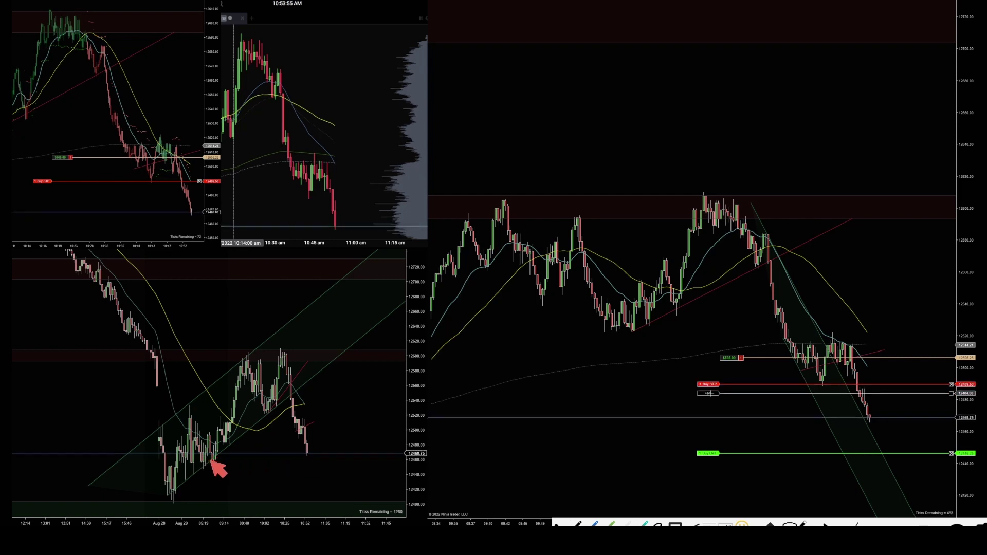
{"action": "left_click_drag", "start_coordinate": [710, 392], "coordinate": [710, 396]}
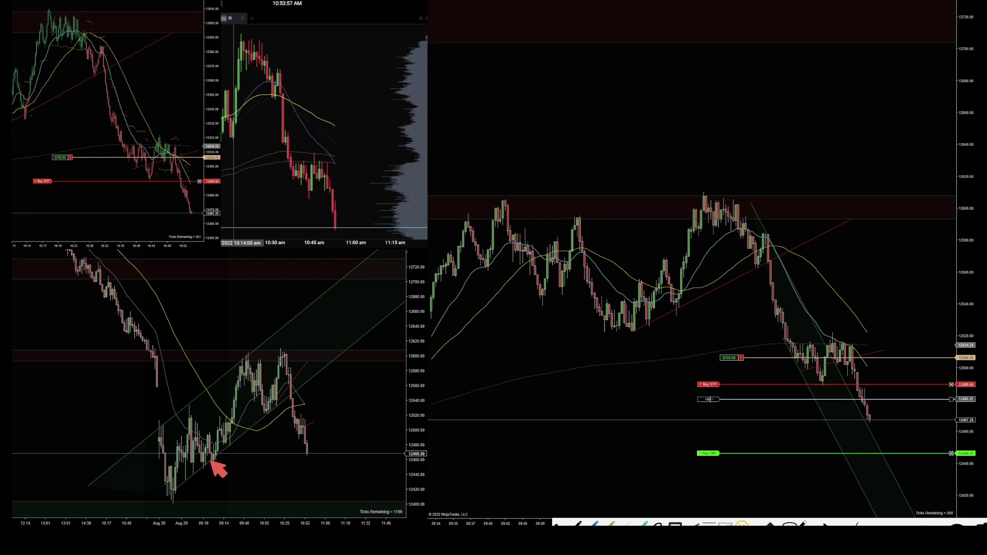